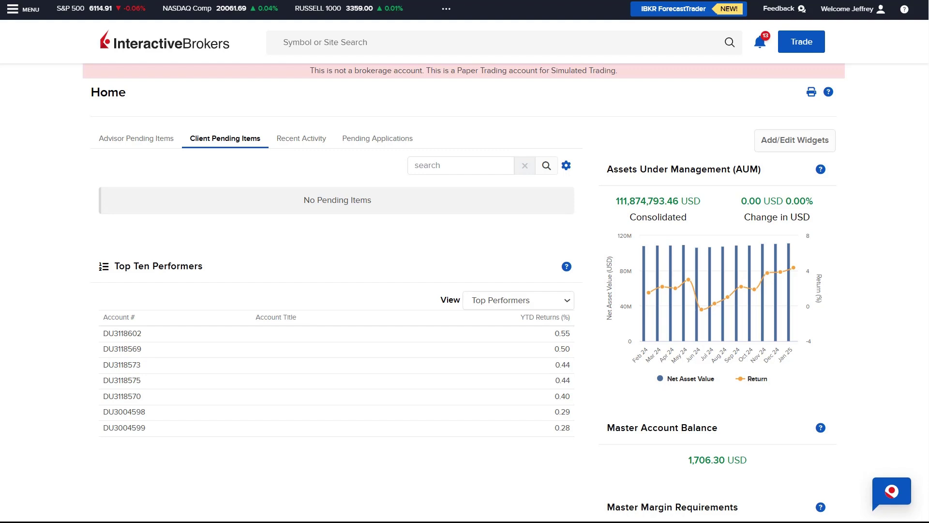
Open the Stocks Order Ticket page from the Trade section of the navigation menu
{"action": "left_click", "coordinate": [13, 9]}
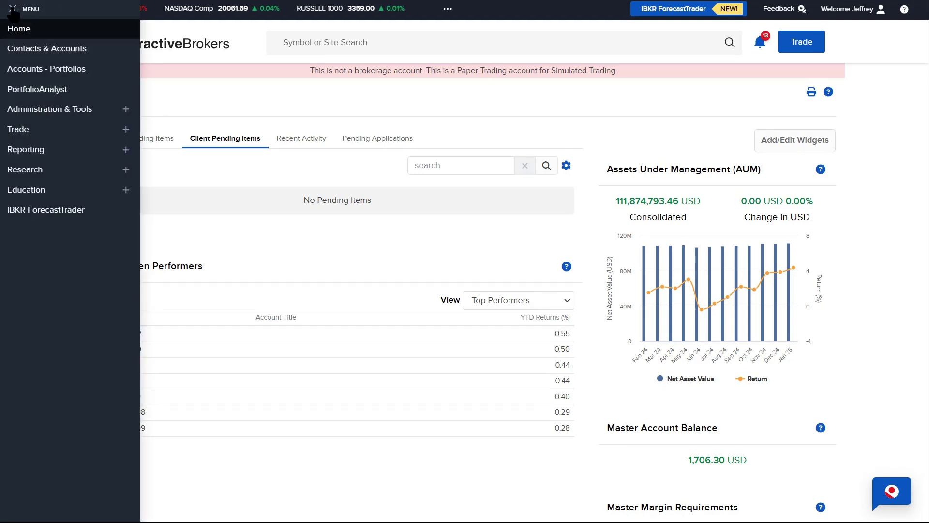
{"action": "left_click", "coordinate": [120, 130]}
{"action": "left_click", "coordinate": [88, 147]}
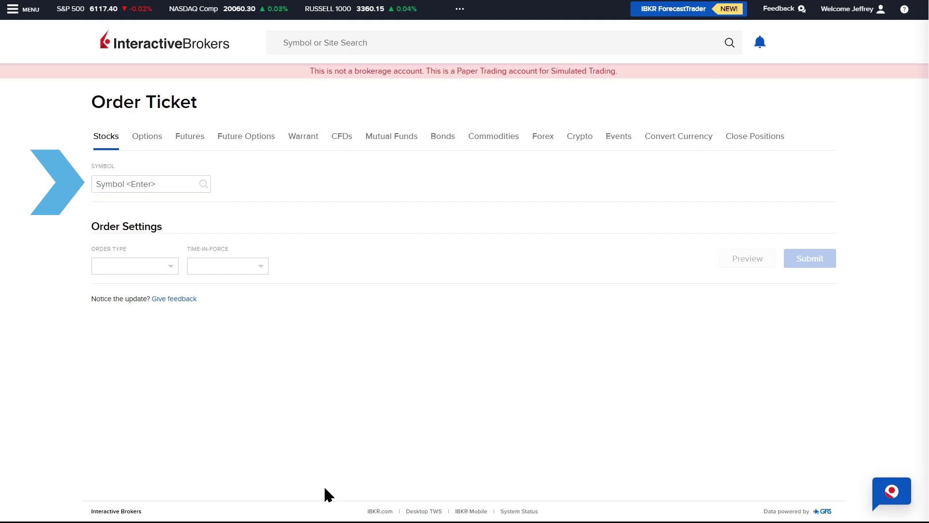
Load NVDA, the NVIDIA CORP NASDAQ stock listing, into the Order Ticket
{"action": "left_click", "coordinate": [126, 186]}
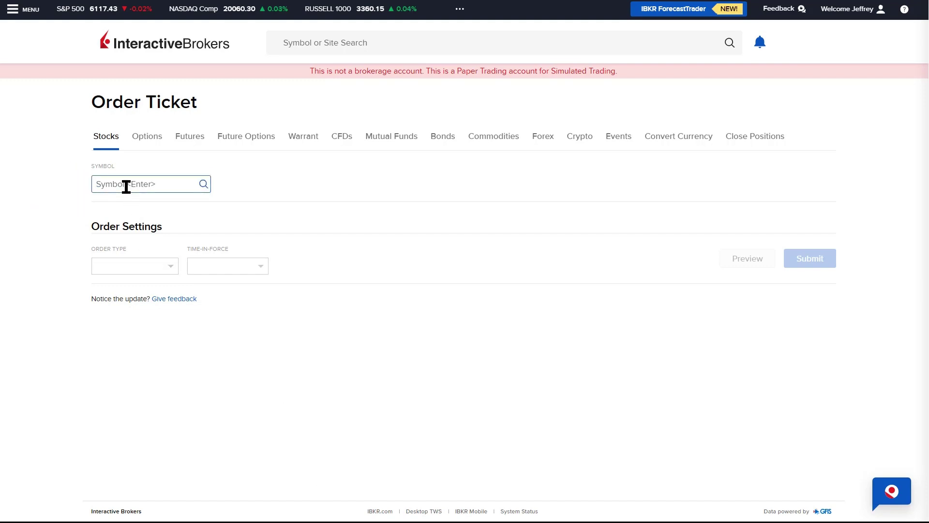
{"action": "type", "text": "NVDA"}
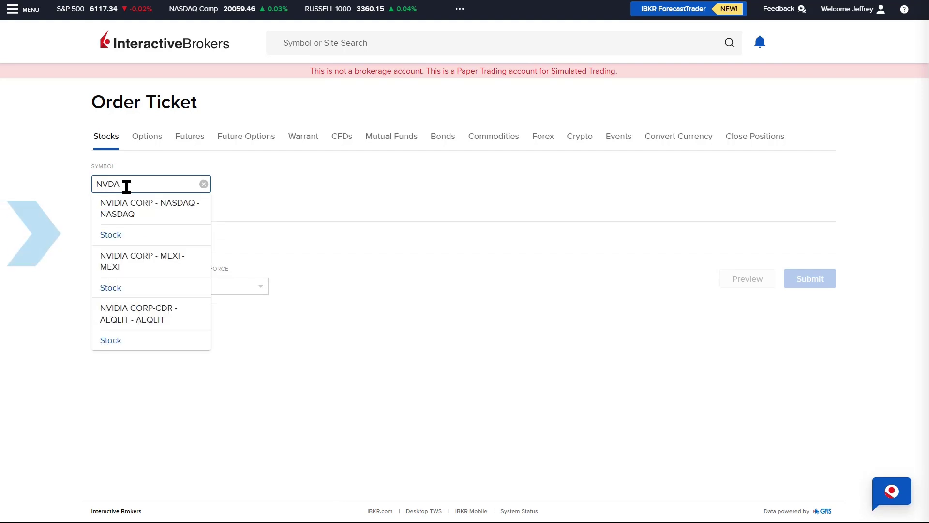
{"action": "left_click", "coordinate": [116, 236]}
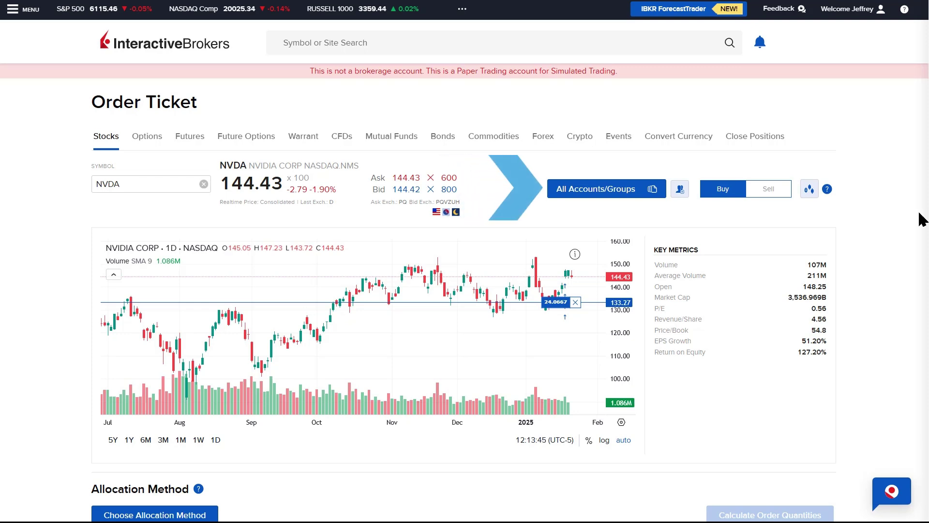
Assign the order to the third listed account only
{"action": "left_click", "coordinate": [635, 189]}
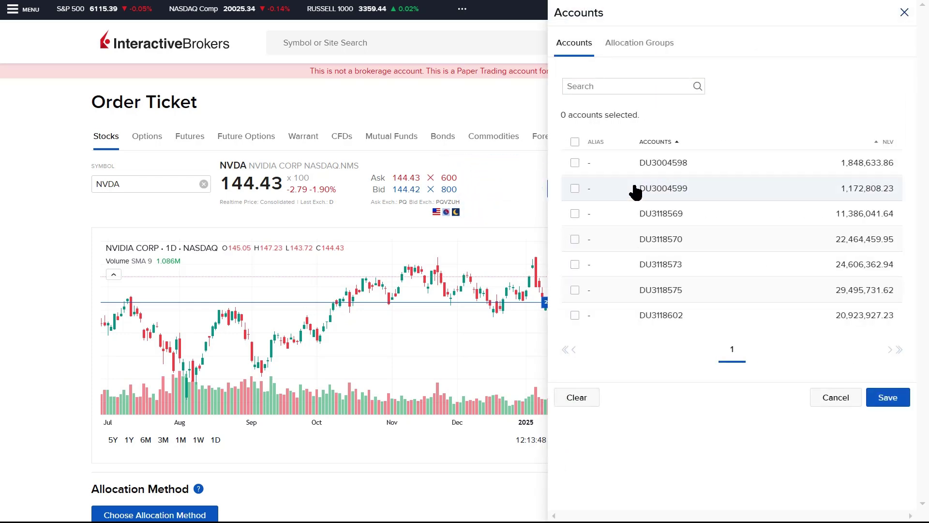
{"action": "left_click", "coordinate": [576, 214]}
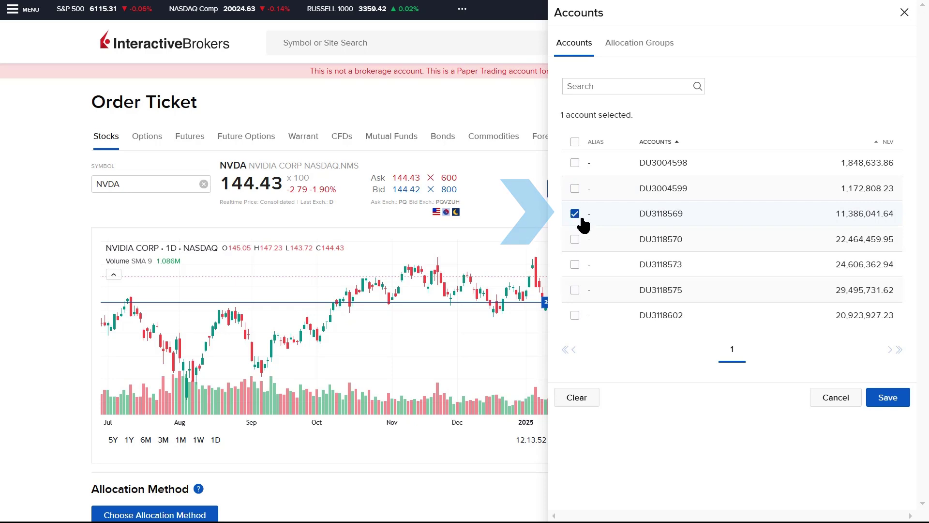
{"action": "left_click", "coordinate": [889, 397]}
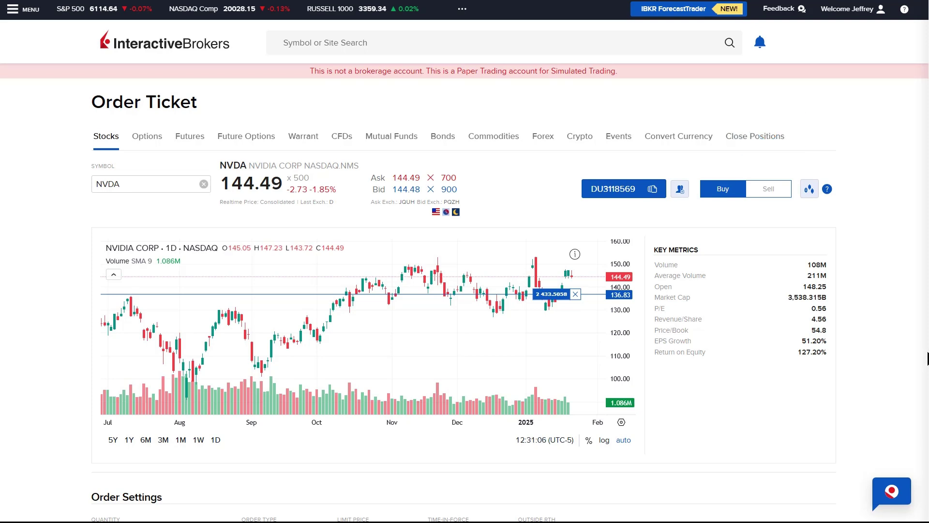
Submit the Day limit buy of 100 NVDA shares at 144.20
{"action": "scroll", "coordinate": [926, 377], "scroll_direction": "down", "scroll_amount": 2}
{"action": "scroll", "coordinate": [926, 377], "scroll_direction": "down", "scroll_amount": 4}
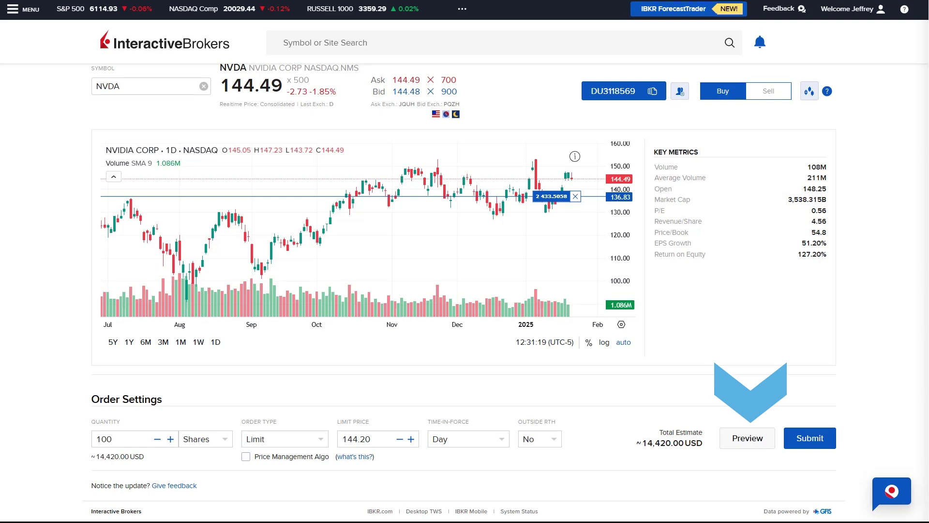
{"action": "left_click", "coordinate": [822, 441]}
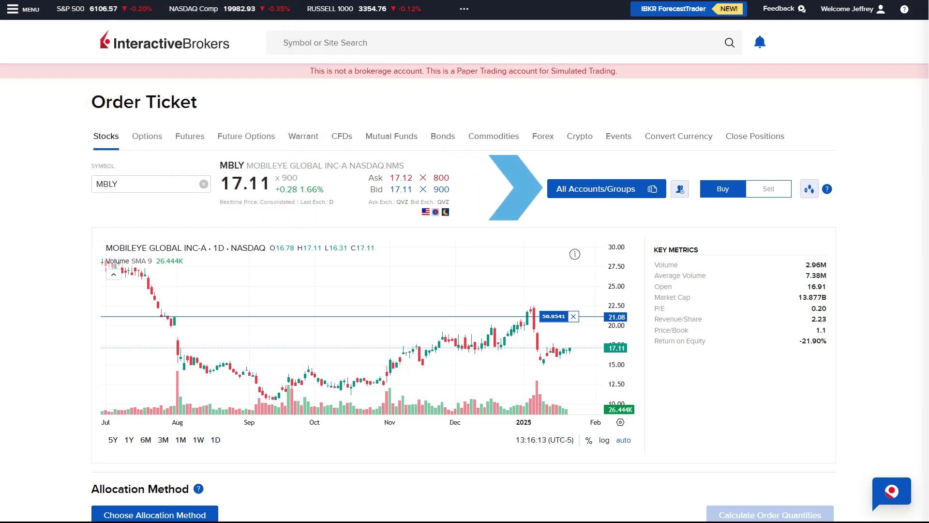
Assign the MBLY buy order to the second, third and fifth listed accounts
{"action": "left_click", "coordinate": [595, 193]}
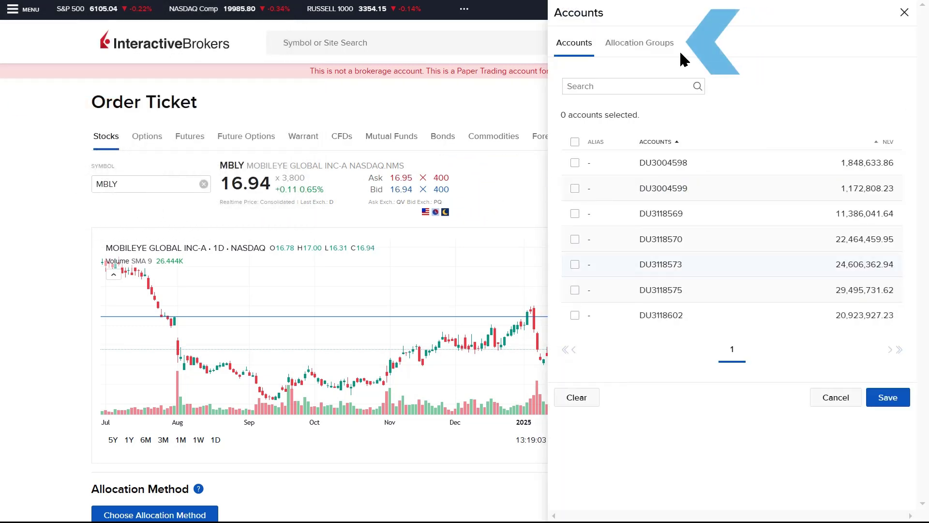
{"action": "left_click", "coordinate": [642, 49]}
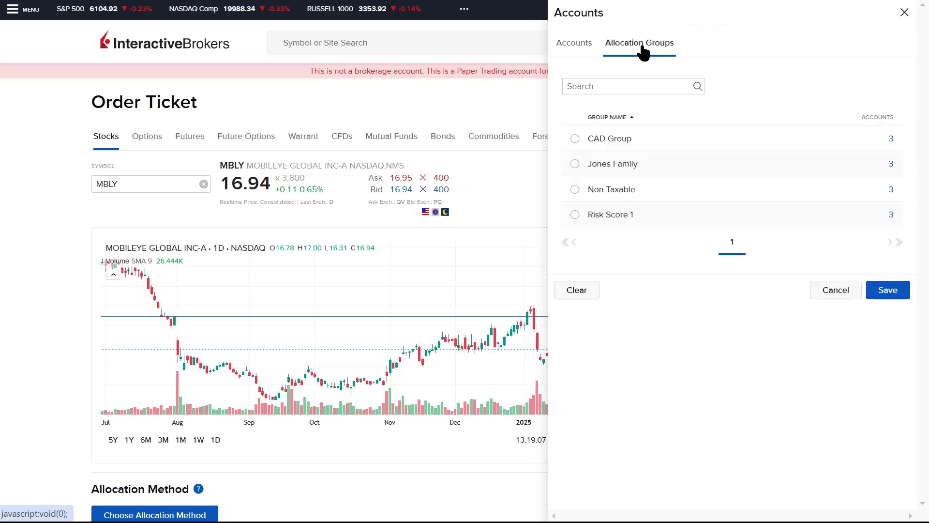
{"action": "left_click", "coordinate": [584, 48]}
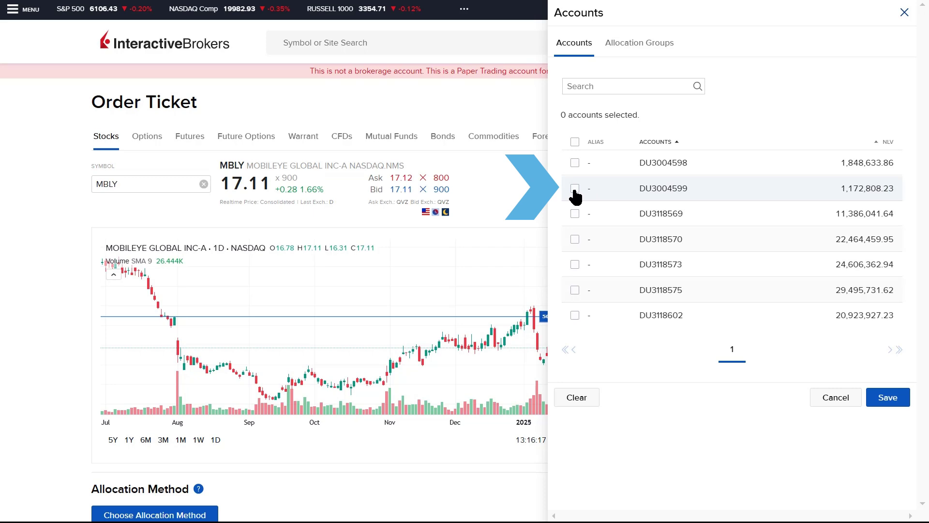
{"action": "left_click", "coordinate": [575, 189]}
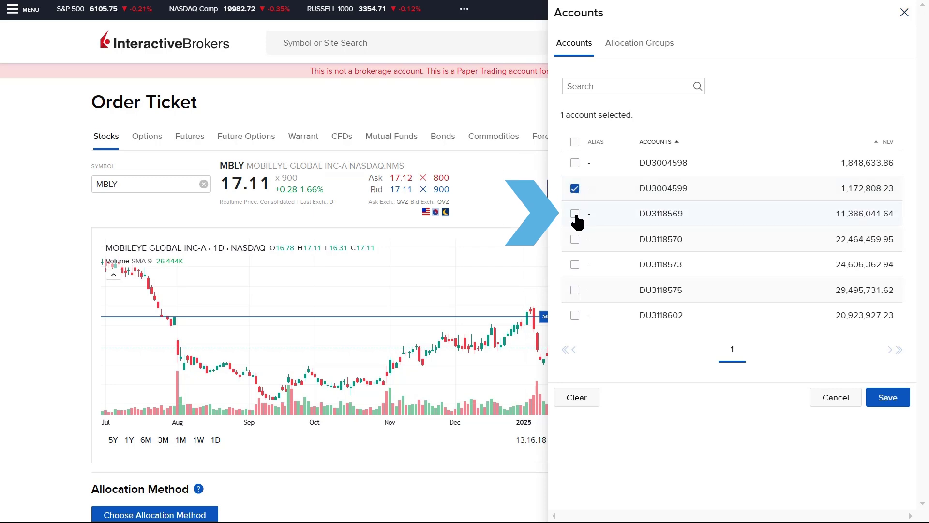
{"action": "left_click", "coordinate": [575, 215]}
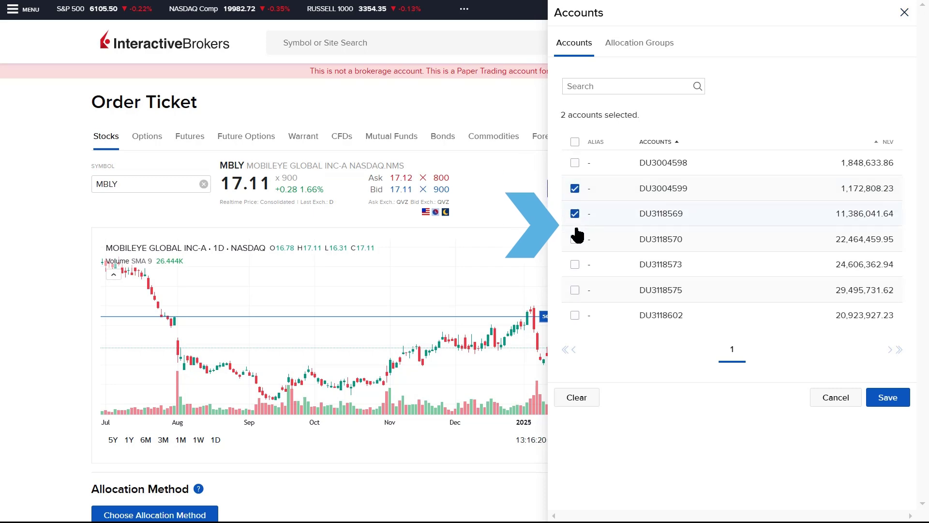
{"action": "left_click", "coordinate": [576, 265]}
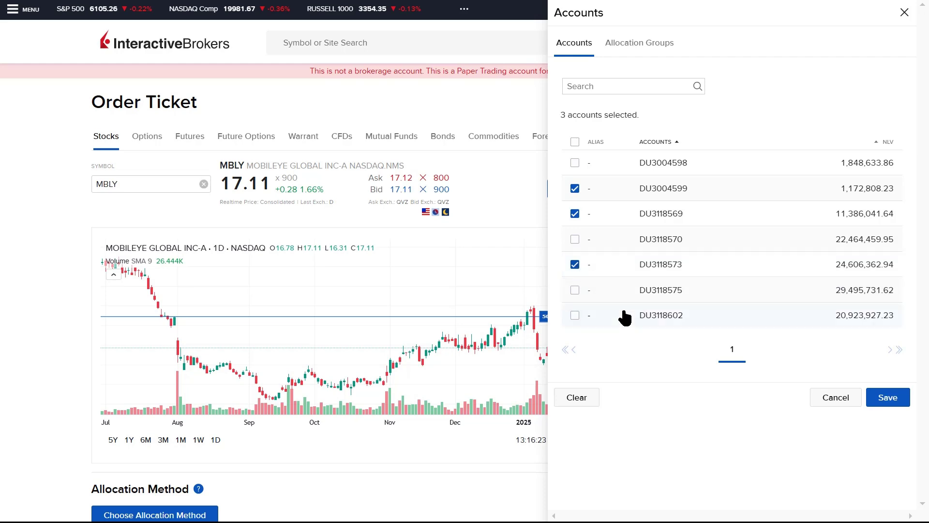
{"action": "left_click", "coordinate": [891, 405]}
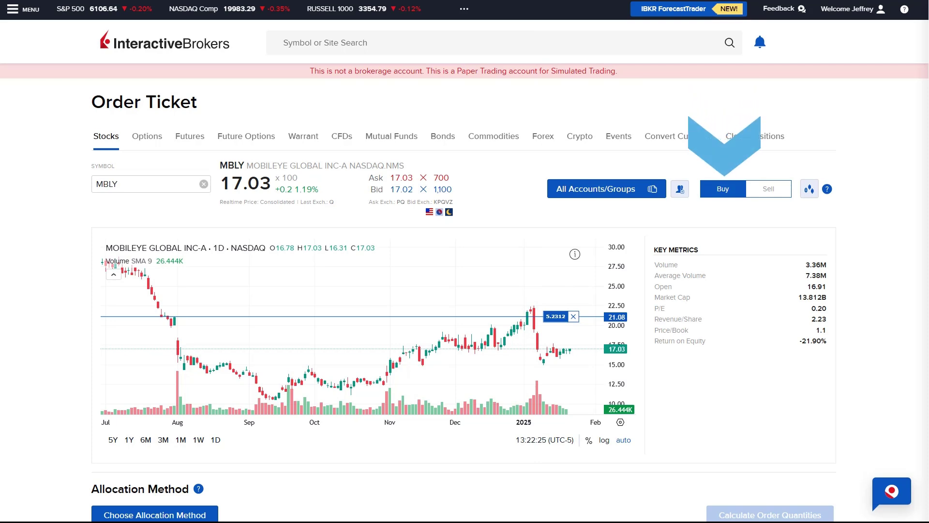
Scroll down to the MBLY Allocation Values table and the Day limit order settings at 17.12
{"action": "scroll", "coordinate": [465, 291], "scroll_direction": "down", "scroll_amount": 4}
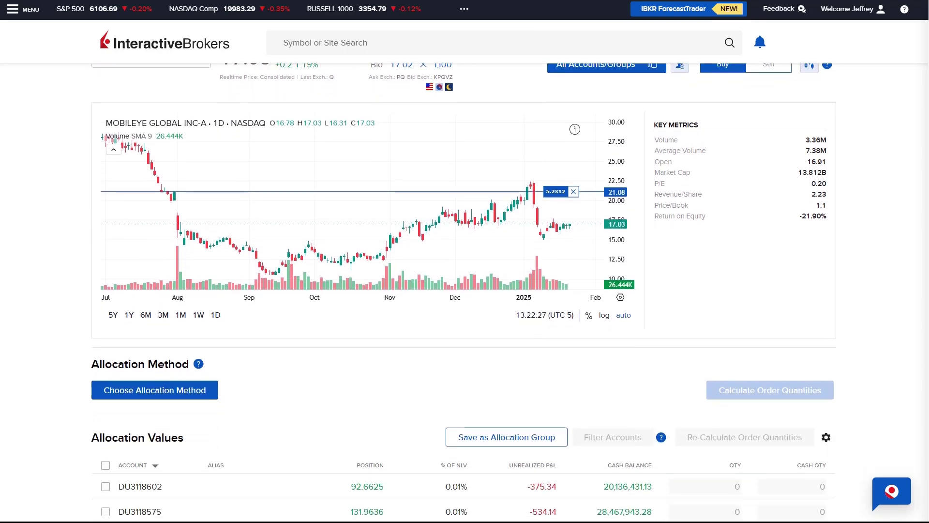
{"action": "scroll", "coordinate": [464, 290], "scroll_direction": "down", "scroll_amount": 3}
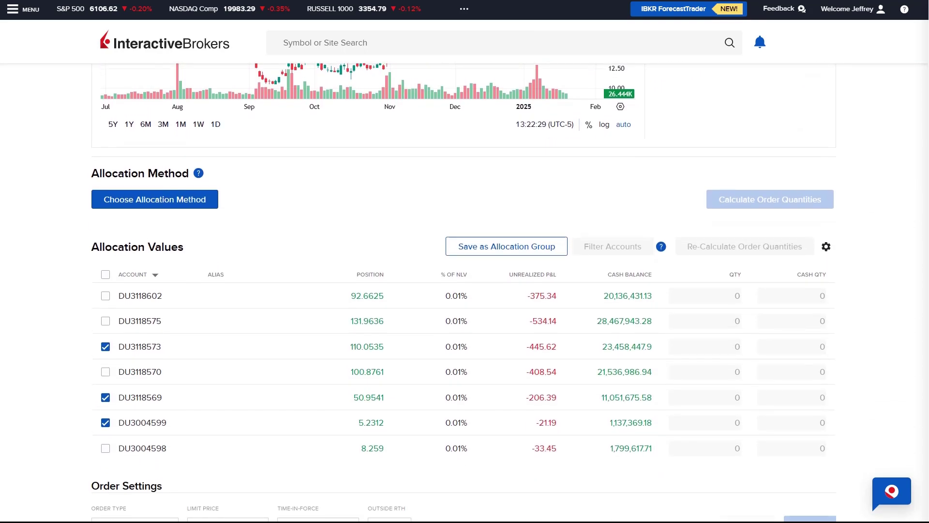
{"action": "scroll", "coordinate": [465, 291], "scroll_direction": "down", "scroll_amount": 2}
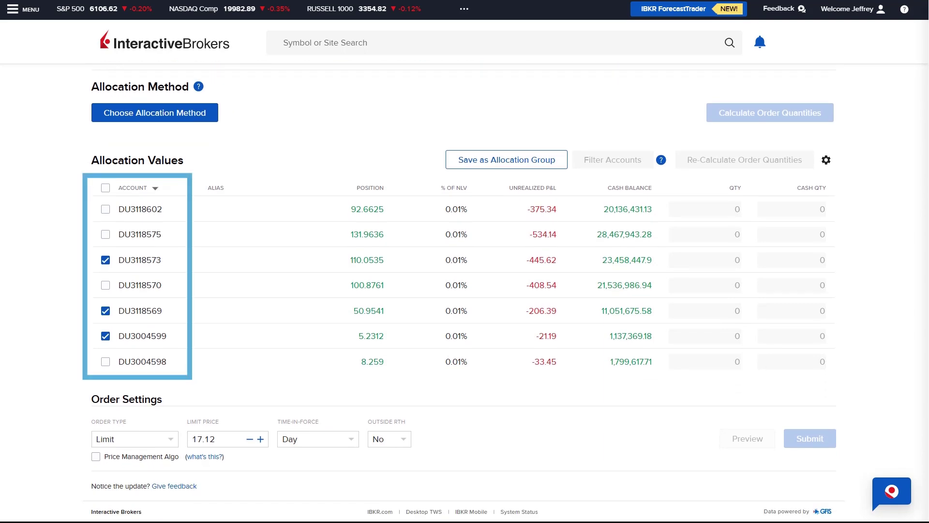
Apply the 'Set allocations equally' method with 300 shares, giving each account 100
{"action": "left_click", "coordinate": [181, 120]}
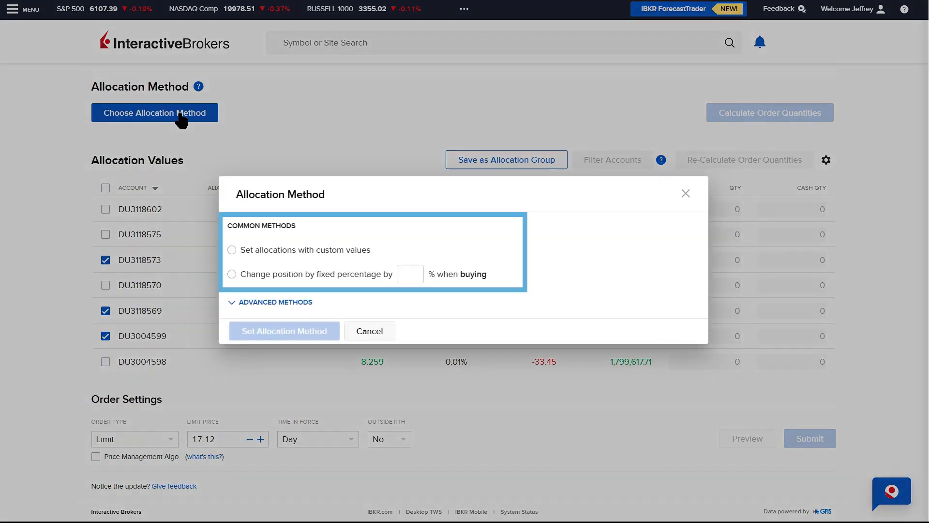
{"action": "left_click", "coordinate": [272, 304]}
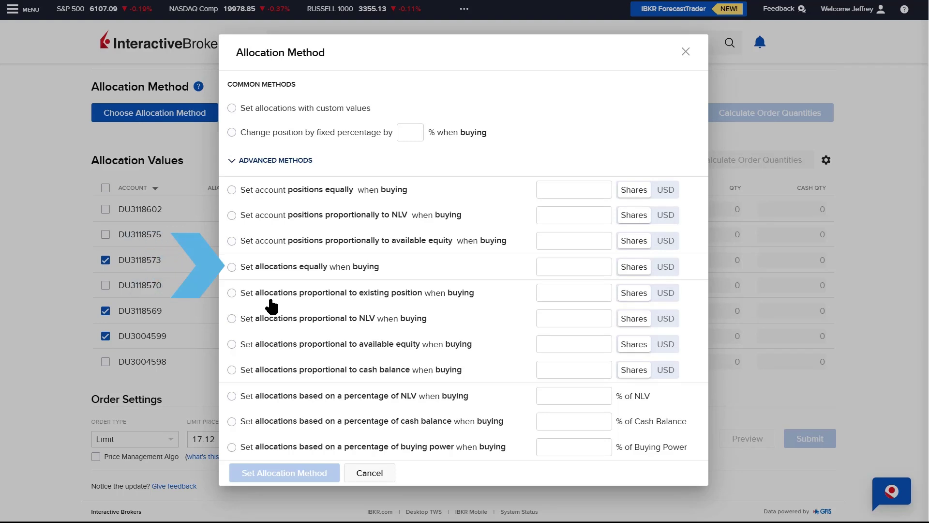
{"action": "left_click", "coordinate": [232, 267]}
{"action": "left_click", "coordinate": [601, 263]}
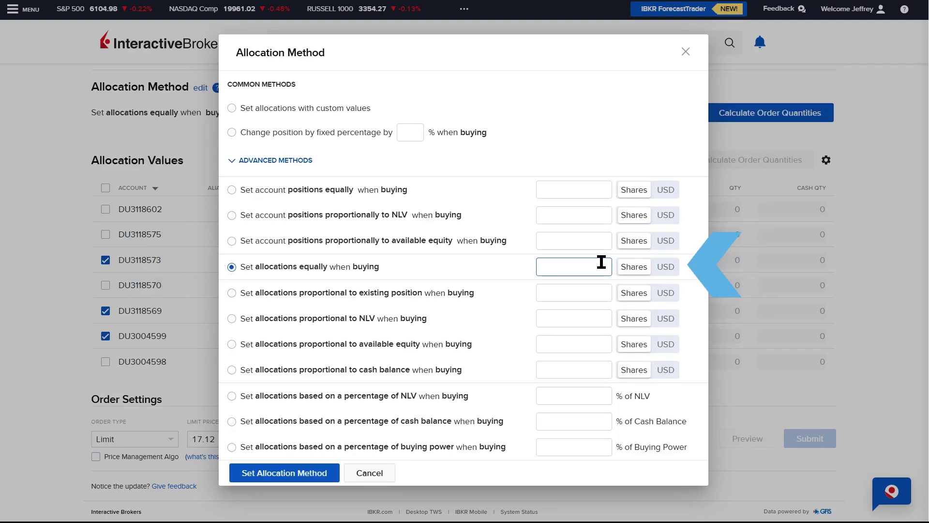
{"action": "type", "text": "300"}
{"action": "left_click", "coordinate": [301, 473]}
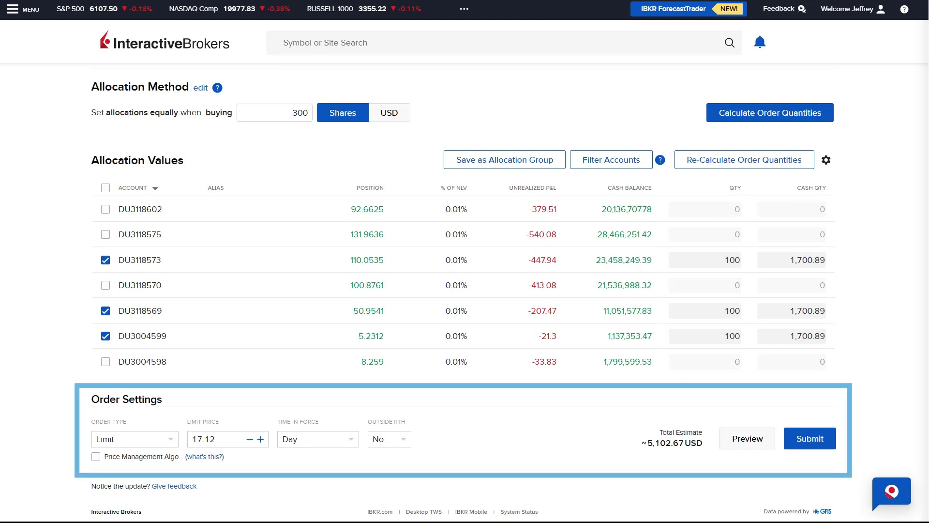
Submit the 300-share MBLY limit buy at 17.12 for the three accounts
{"action": "left_click", "coordinate": [817, 442]}
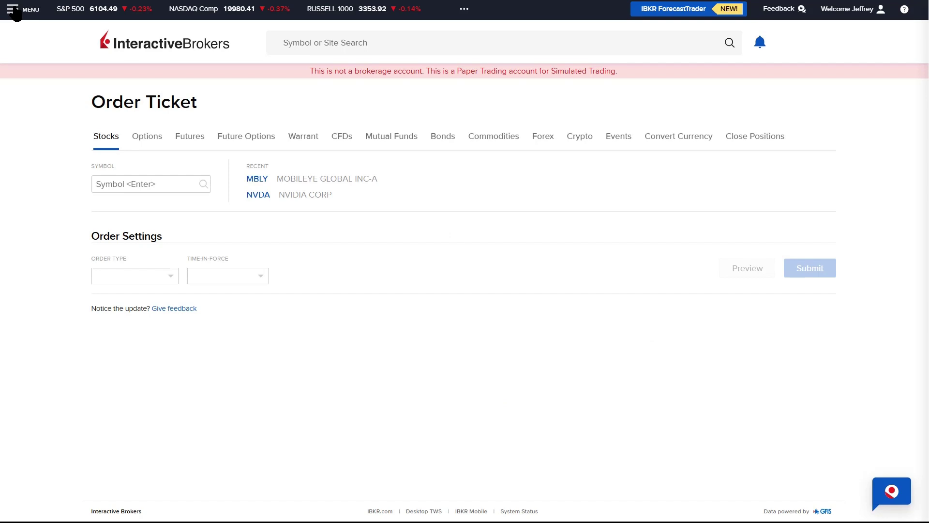
Bring up the site navigation menu with the Trade pages
{"action": "left_click", "coordinate": [13, 9]}
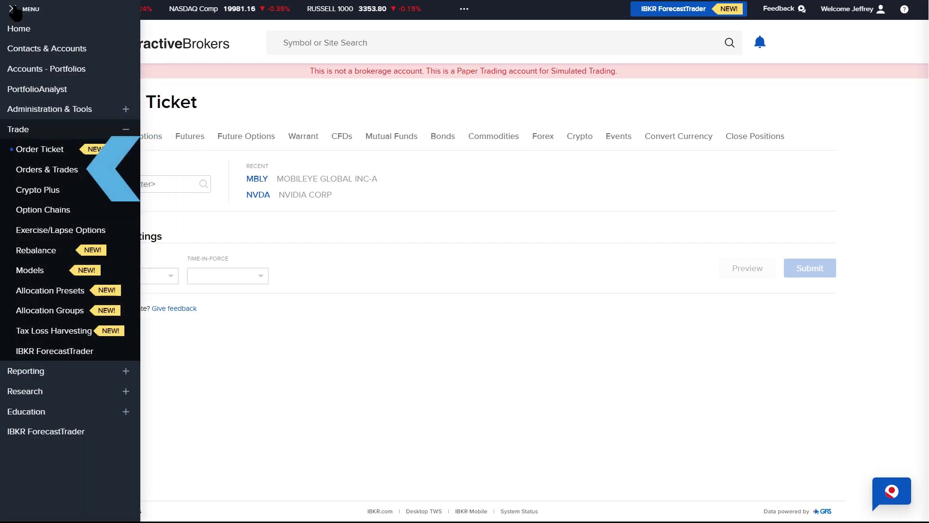
Review executed trades on the Trades tab of Orders & Trades
{"action": "left_click", "coordinate": [65, 170]}
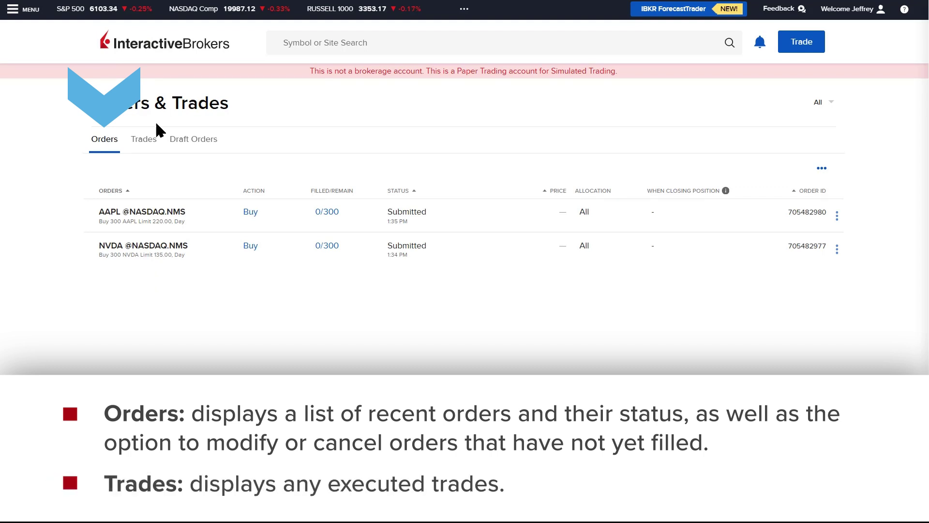
{"action": "left_click", "coordinate": [146, 144]}
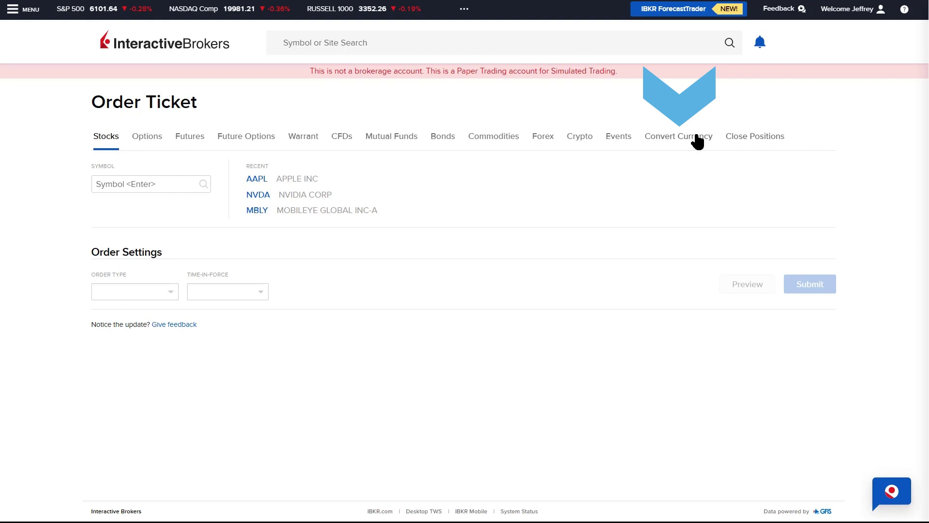
Submit a conversion of 500 USD into CAD for the chosen account
{"action": "left_click", "coordinate": [695, 142]}
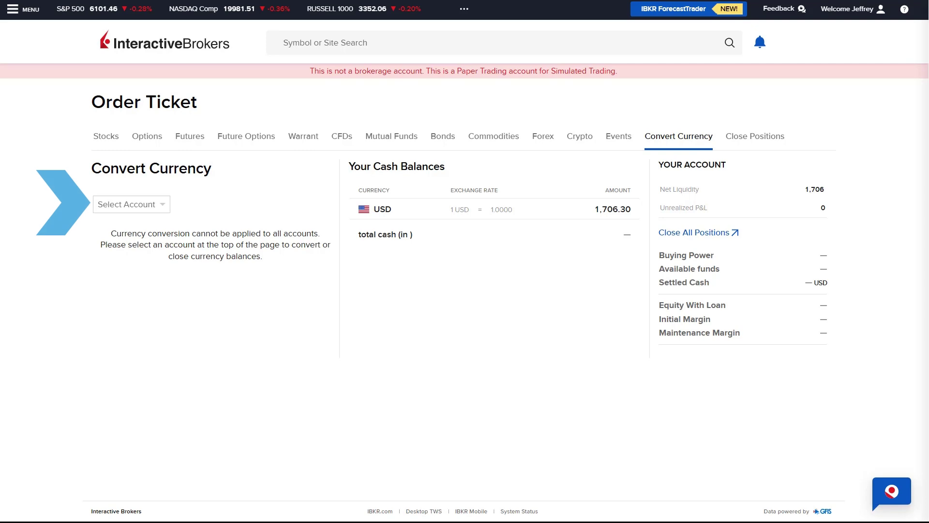
{"action": "left_click", "coordinate": [159, 204]}
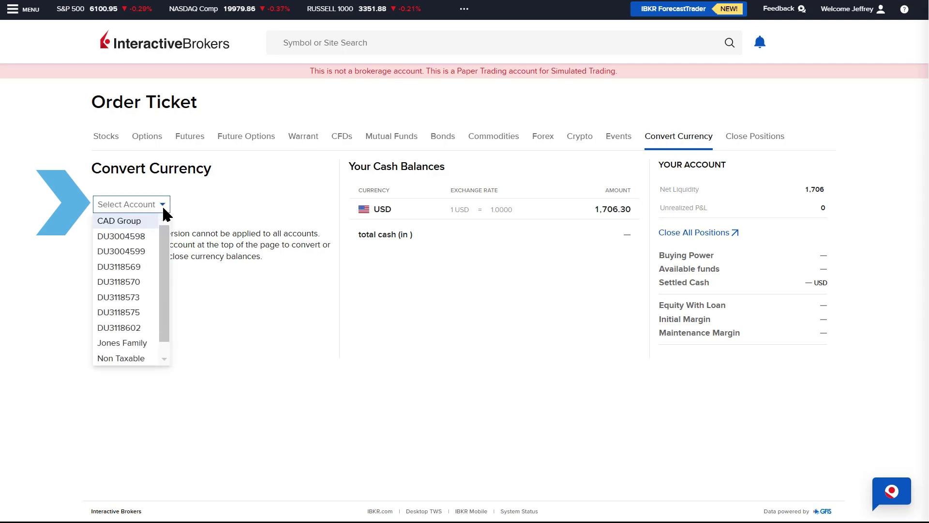
{"action": "left_click", "coordinate": [138, 261]}
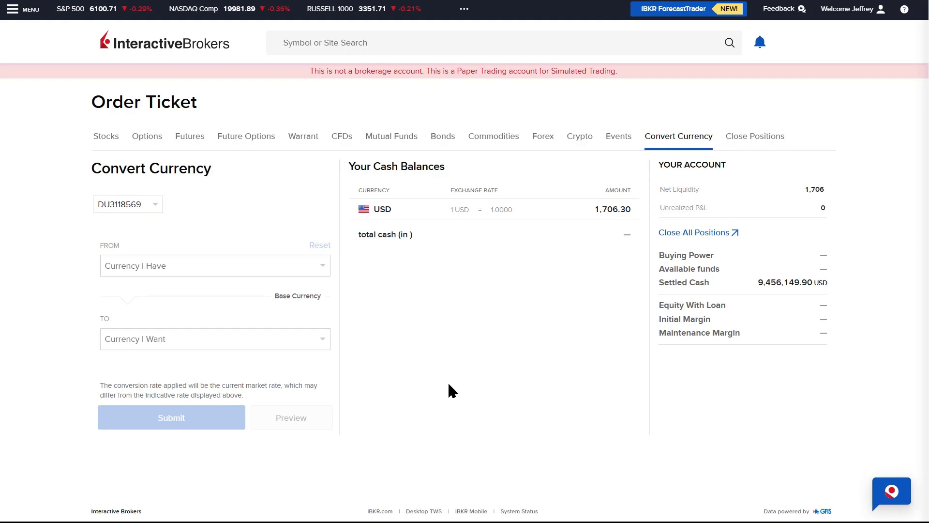
{"action": "left_click", "coordinate": [317, 268]}
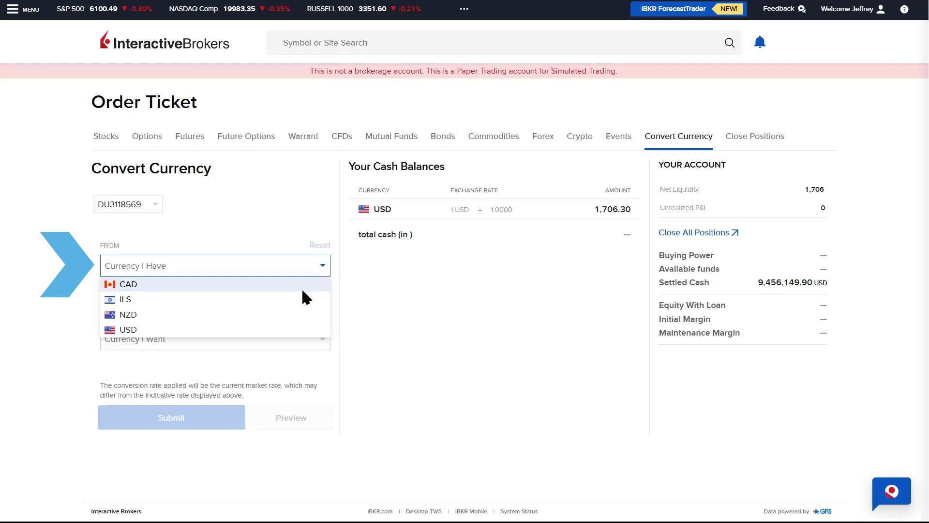
{"action": "left_click", "coordinate": [282, 329]}
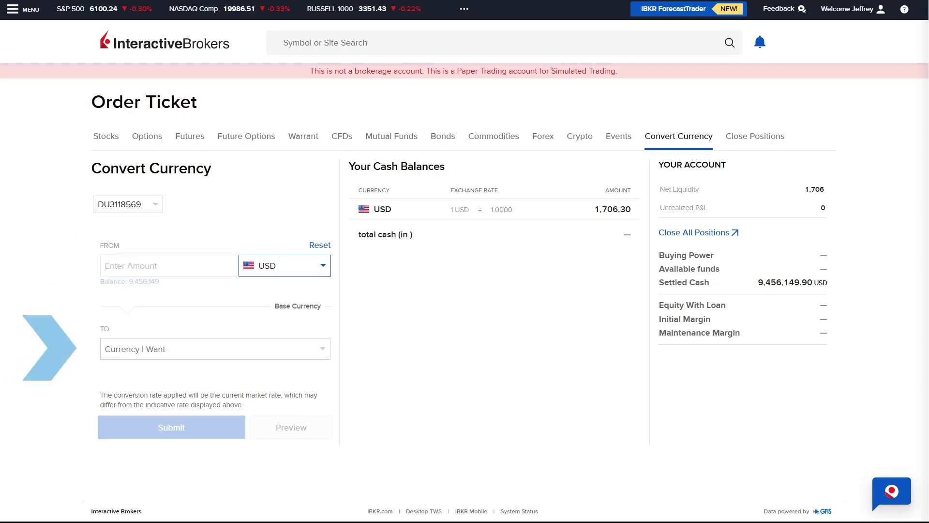
{"action": "left_click", "coordinate": [324, 348]}
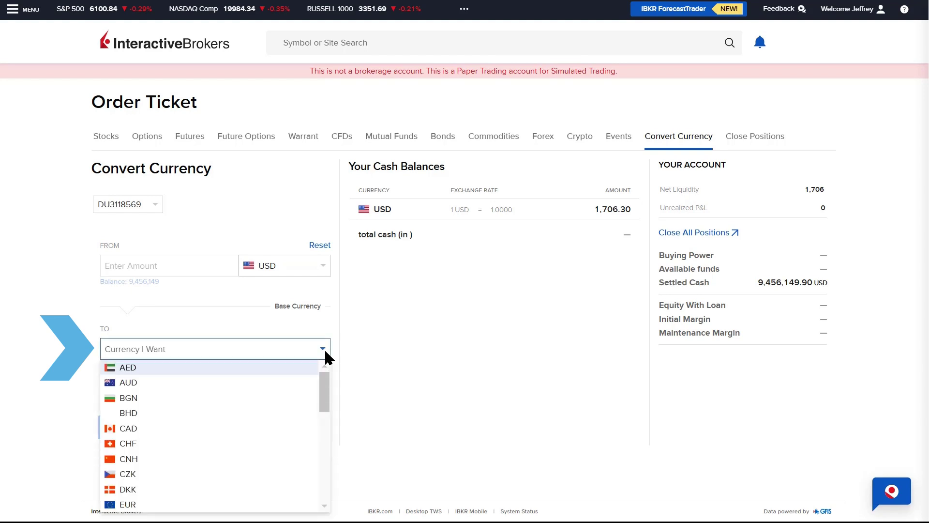
{"action": "left_click", "coordinate": [299, 428]}
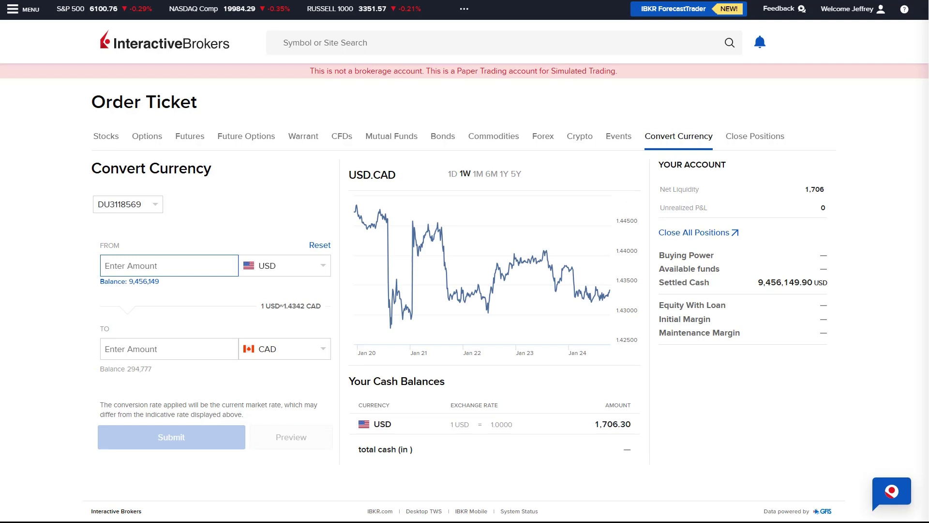
{"action": "type", "text": "500"}
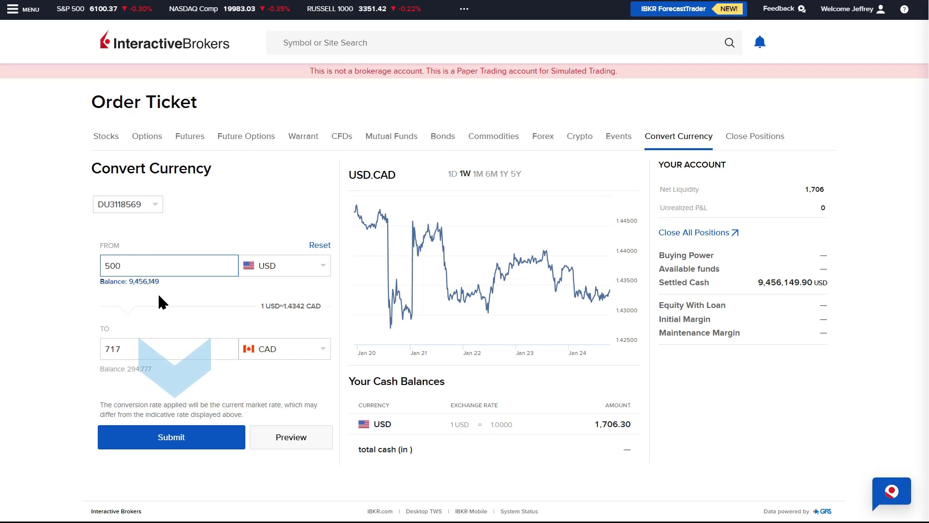
{"action": "left_click", "coordinate": [184, 446]}
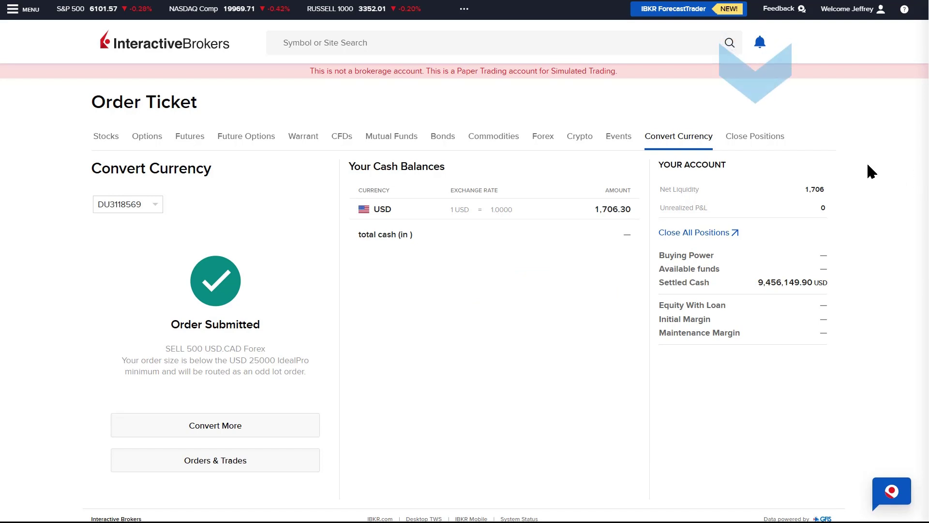
Set the Close Positions form to a custom 5 percent for the same account
{"action": "left_click", "coordinate": [763, 142]}
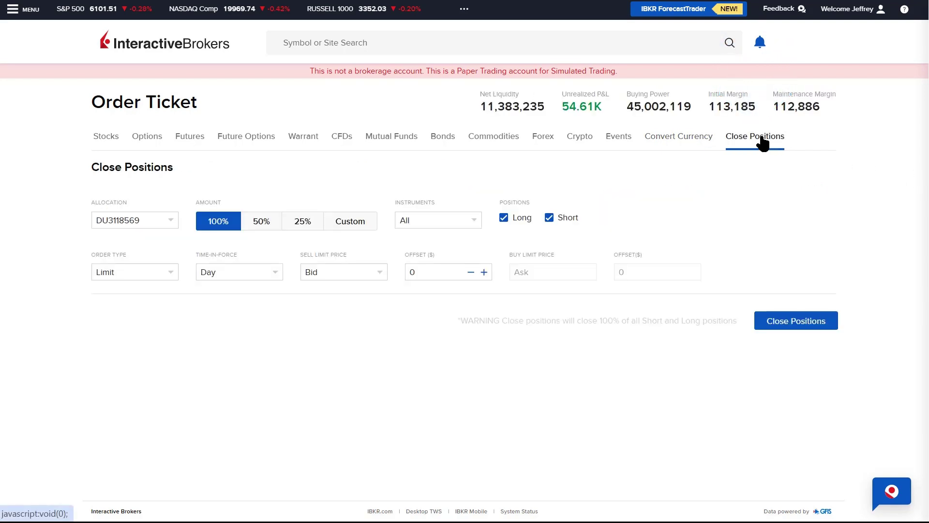
{"action": "left_click", "coordinate": [171, 218]}
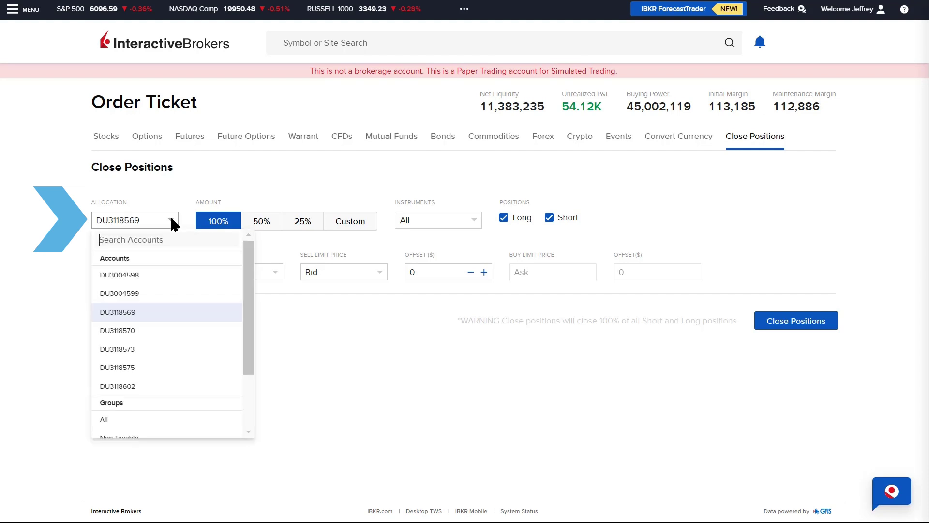
{"action": "left_click", "coordinate": [175, 204]}
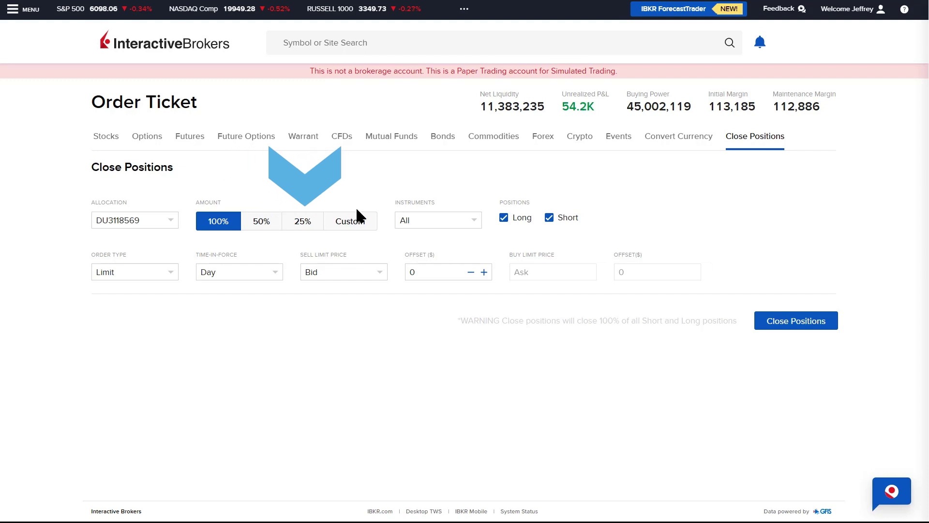
{"action": "left_click", "coordinate": [353, 221]}
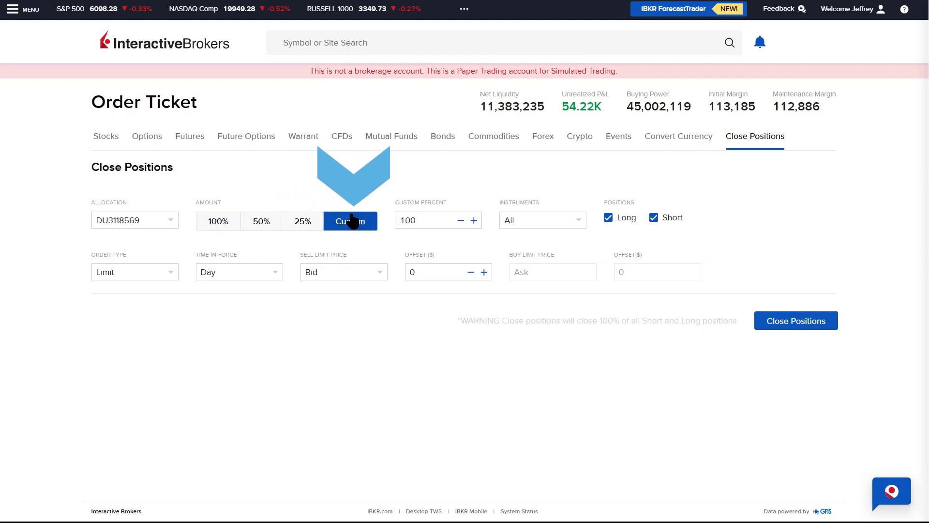
{"action": "left_click", "coordinate": [423, 215]}
{"action": "type", "text": "5"}
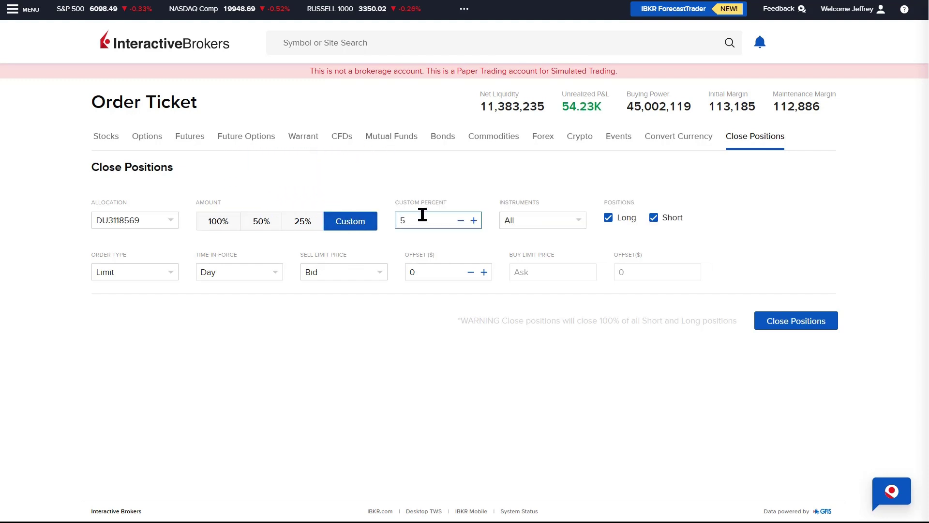
{"action": "left_click", "coordinate": [546, 353]}
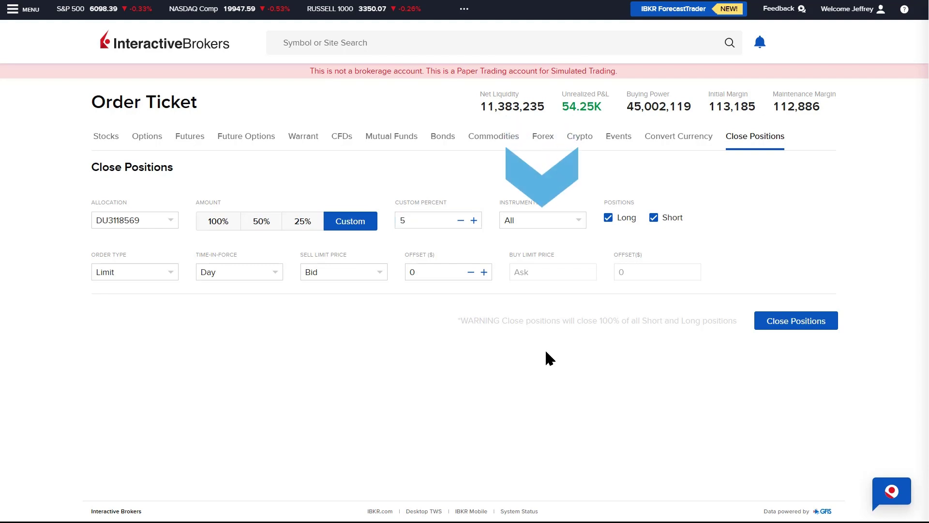
Limit the close to Stock positions and request closing 5% of them
{"action": "left_click", "coordinate": [580, 220]}
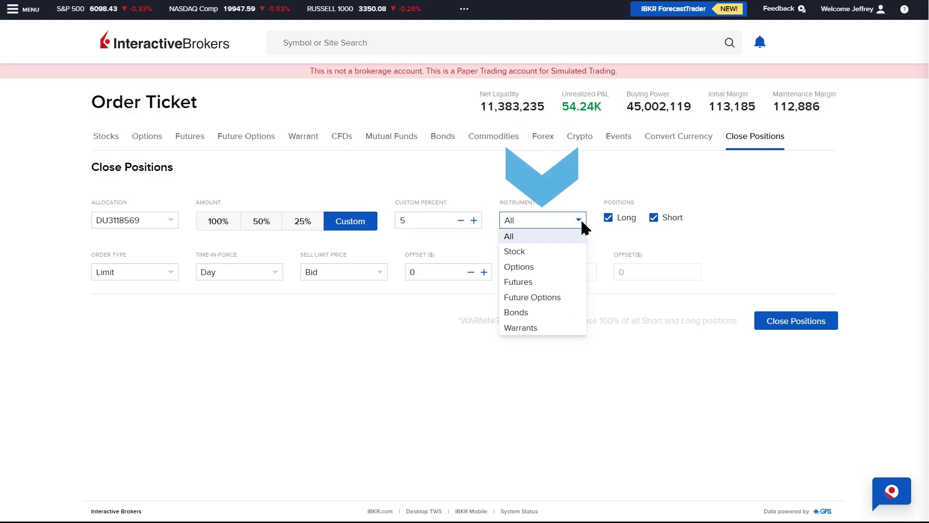
{"action": "left_click", "coordinate": [568, 248]}
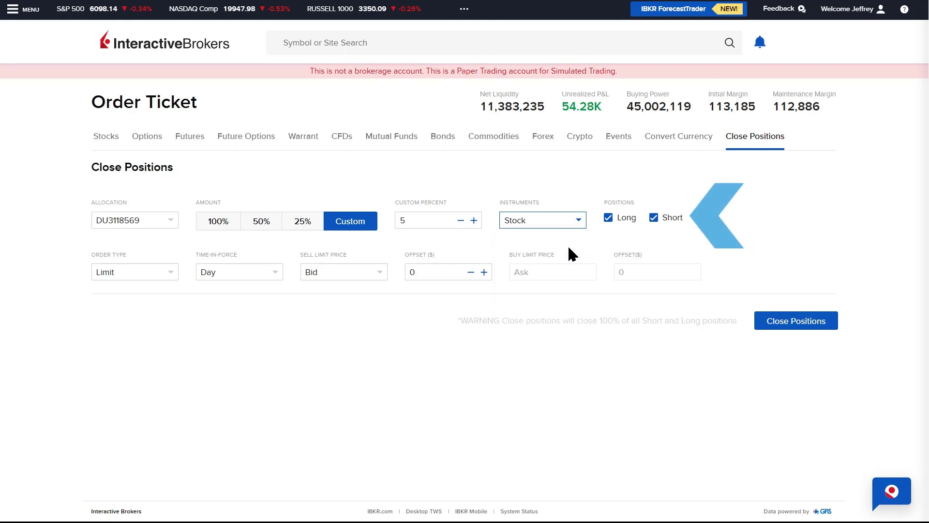
{"action": "left_click", "coordinate": [587, 311]}
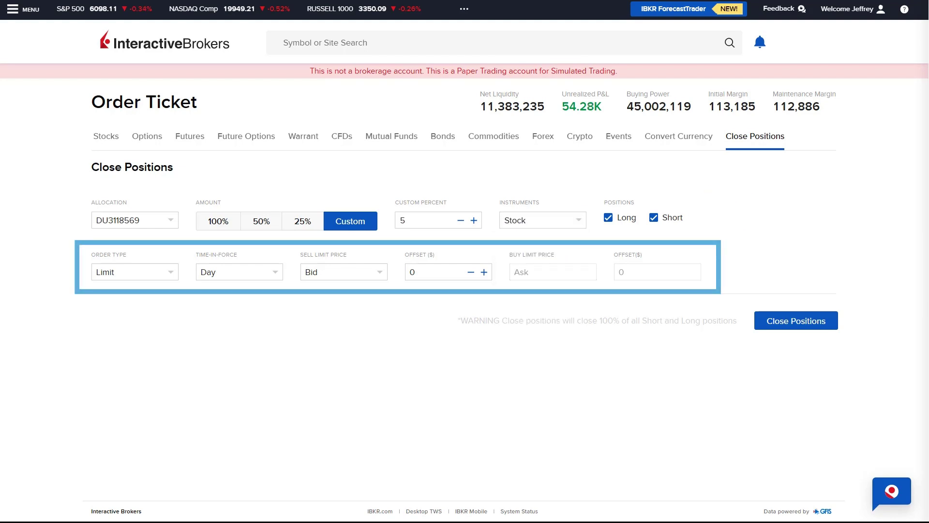
{"action": "left_click", "coordinate": [792, 325]}
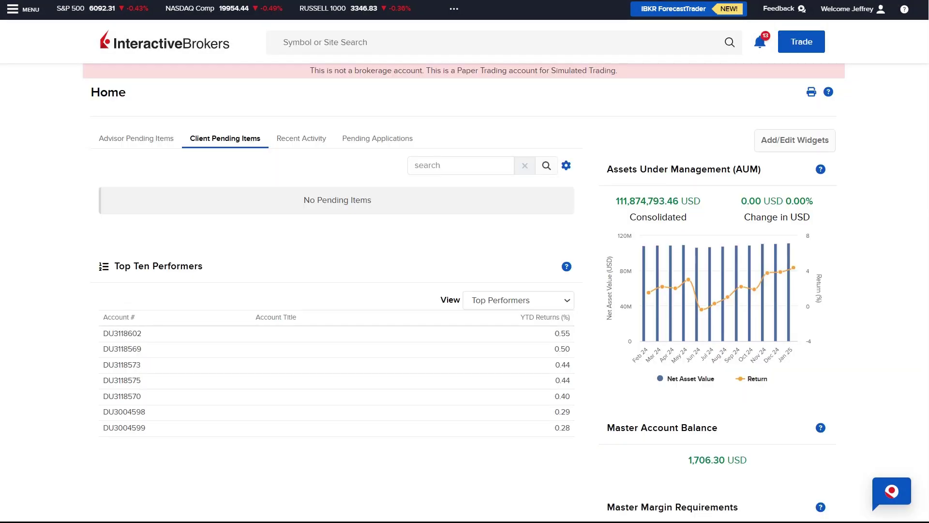
Bring up the blank Order Ticket side panel with Buy selected over the Home page
{"action": "left_click", "coordinate": [800, 44]}
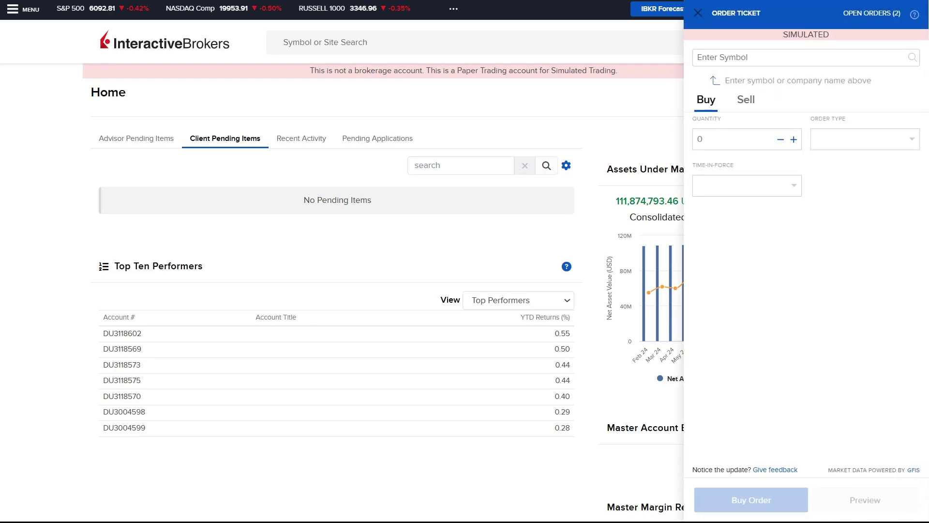